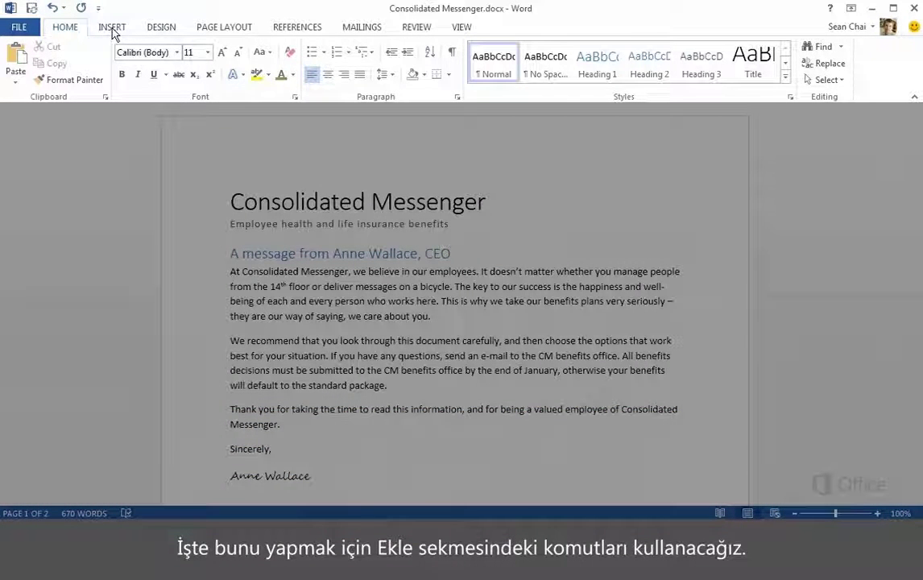
Switch the ribbon to the INSERT commands for the benefits document
{"action": "left_click", "coordinate": [114, 29]}
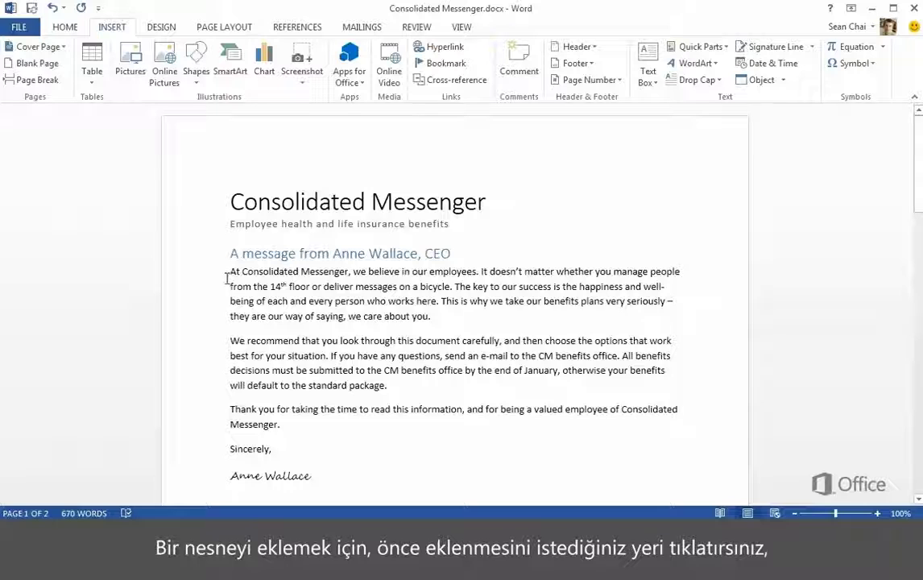
Insert the CEO photo from the People folder before 'At Consolidated…'
{"action": "left_click", "coordinate": [230, 271]}
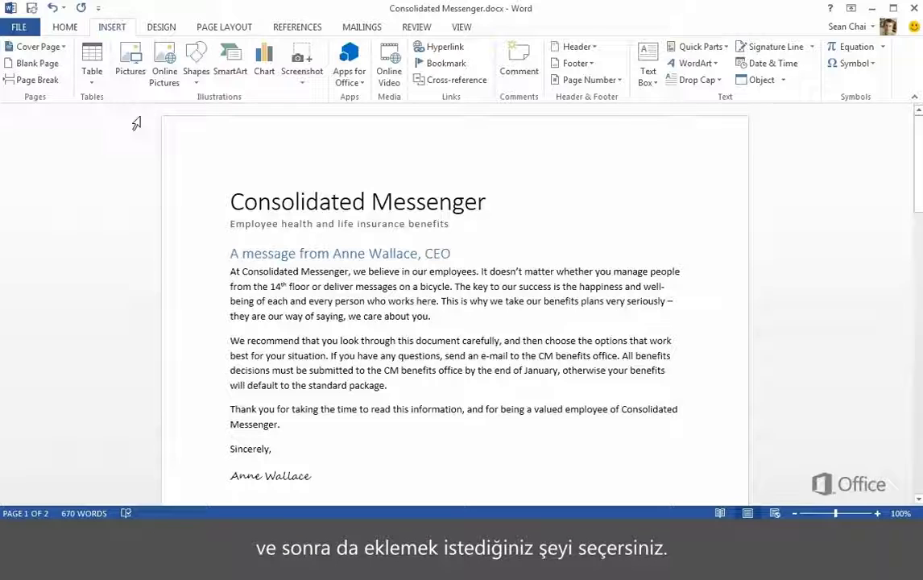
{"action": "left_click", "coordinate": [132, 63]}
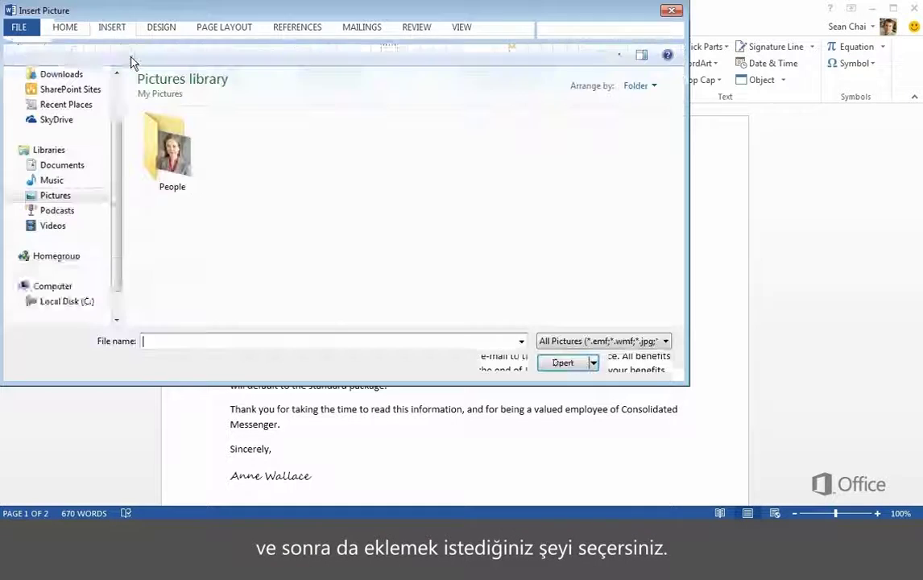
{"action": "double_click", "coordinate": [167, 127]}
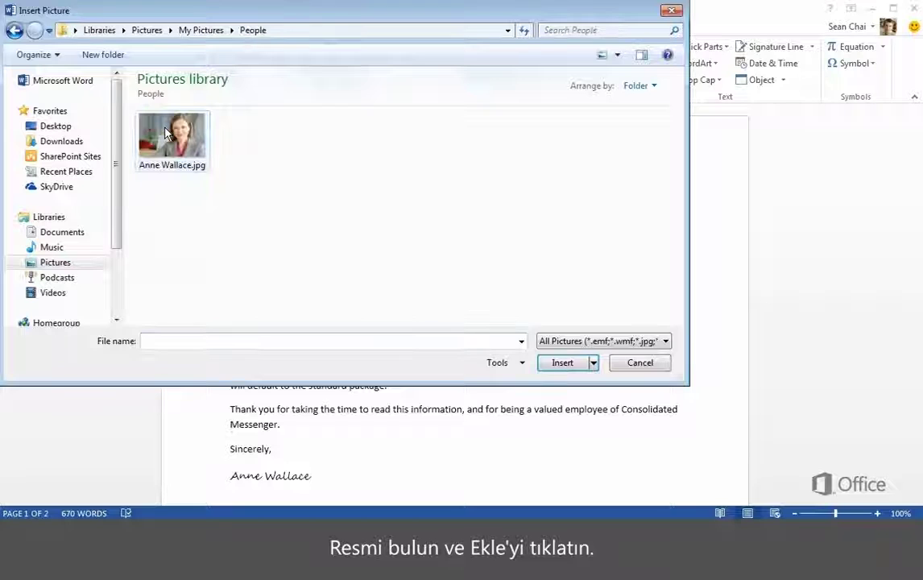
{"action": "left_click", "coordinate": [165, 133]}
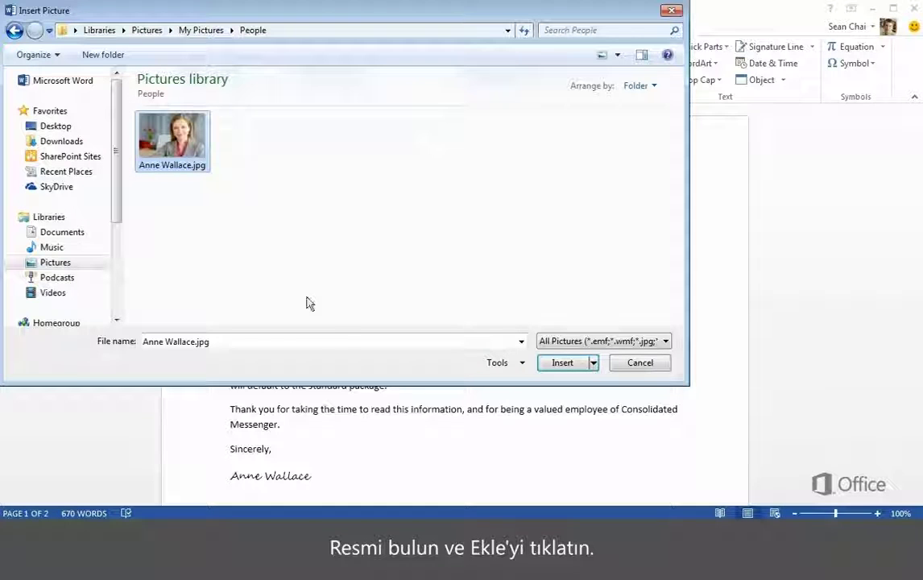
{"action": "left_click", "coordinate": [561, 363]}
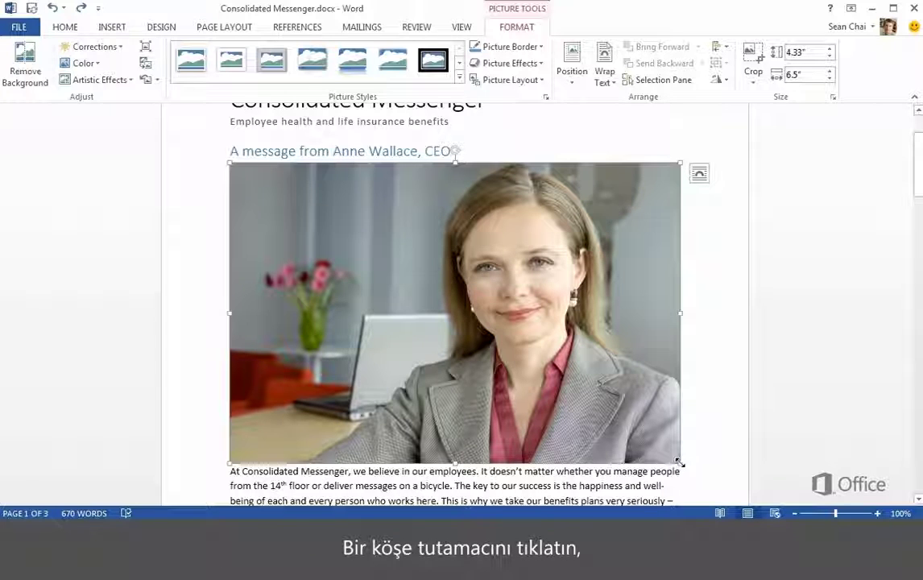
Drag the CEO photo's corner handle to shrink it to 1.51" by 2.26"
{"action": "left_click_drag", "start_coordinate": [681, 463], "coordinate": [386, 222]}
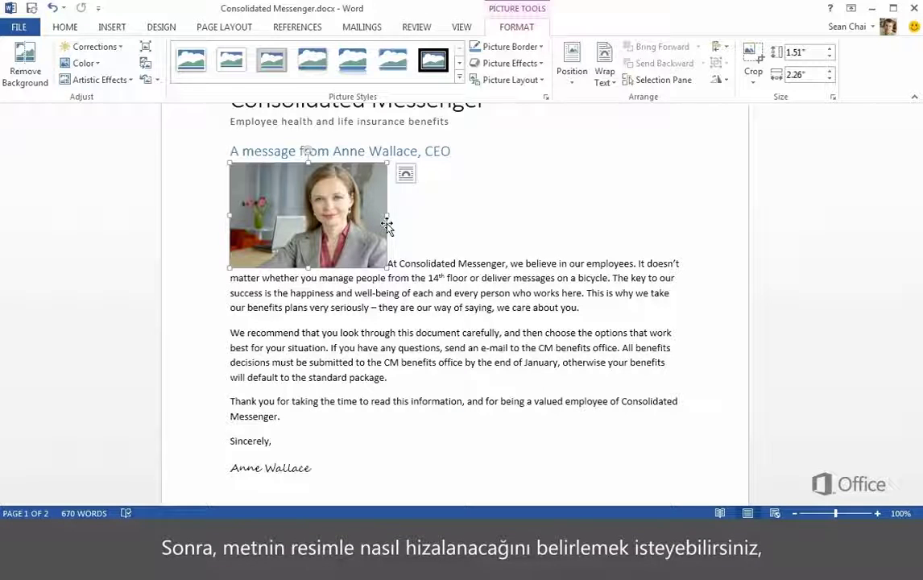
Preview the layout wrap options, then set the CEO photo to Square text wrapping
{"action": "left_click", "coordinate": [402, 179]}
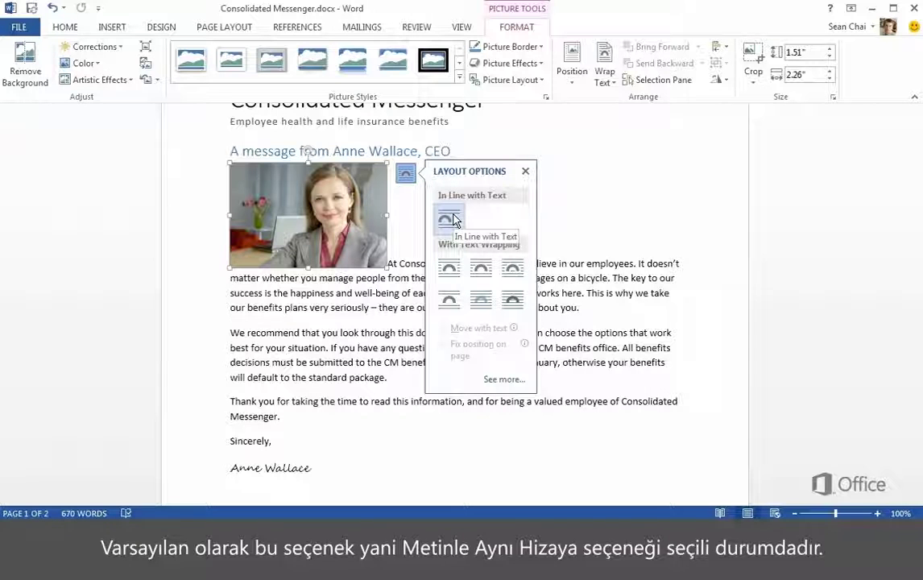
{"action": "left_click", "coordinate": [518, 268]}
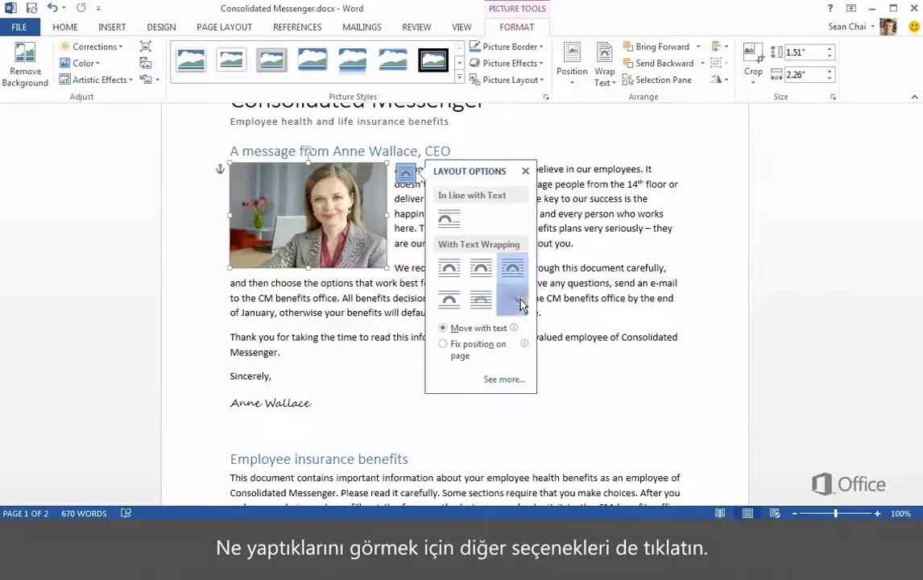
{"action": "left_click", "coordinate": [519, 301]}
{"action": "left_click", "coordinate": [482, 300]}
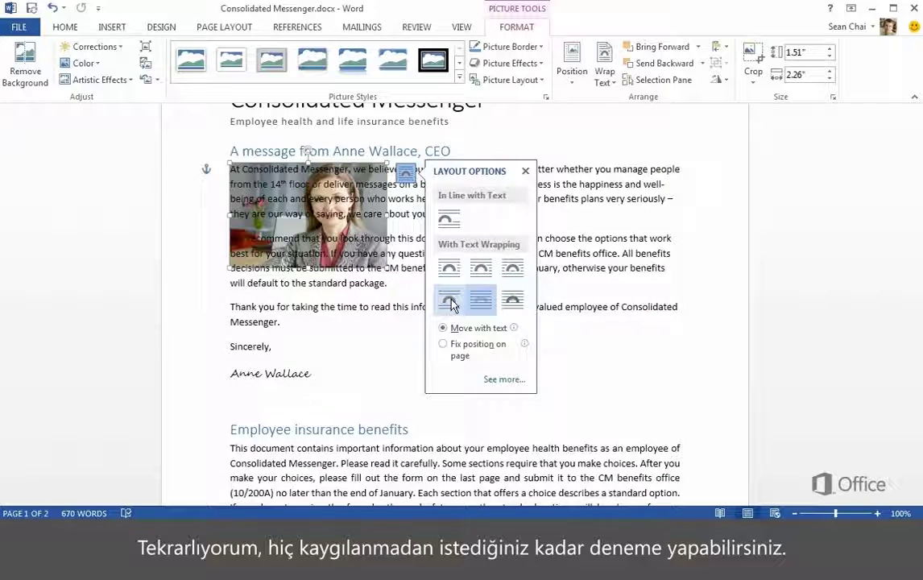
{"action": "left_click", "coordinate": [449, 301]}
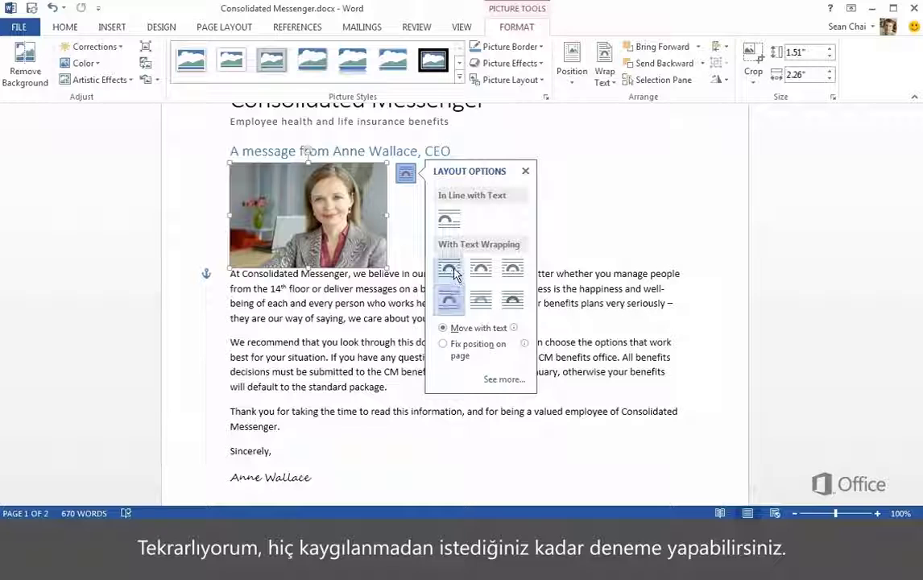
{"action": "left_click", "coordinate": [454, 271]}
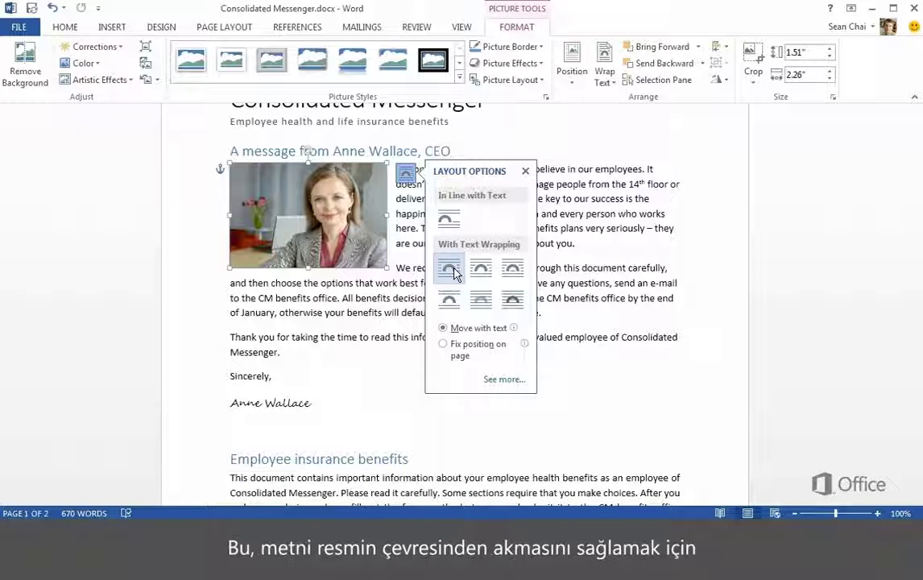
{"action": "left_click", "coordinate": [525, 172]}
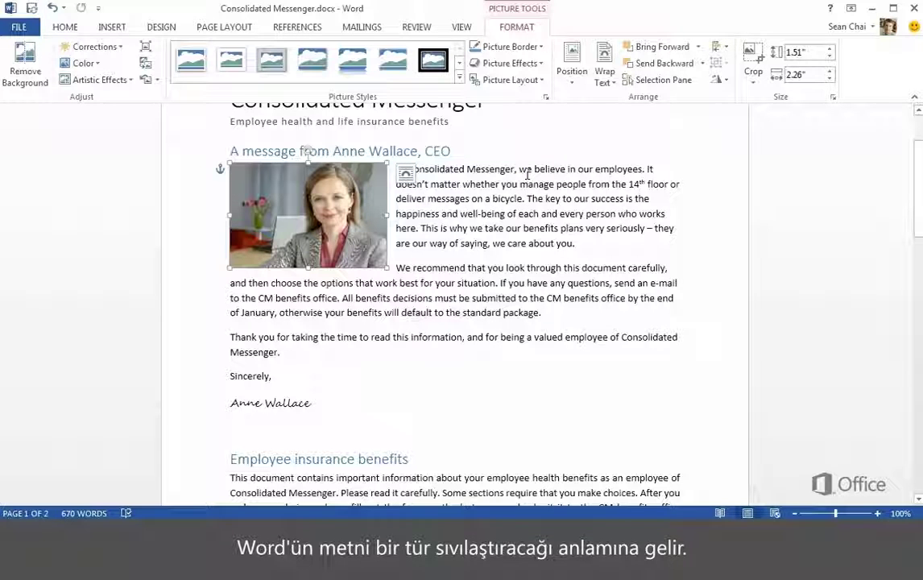
{"action": "left_click", "coordinate": [333, 205]}
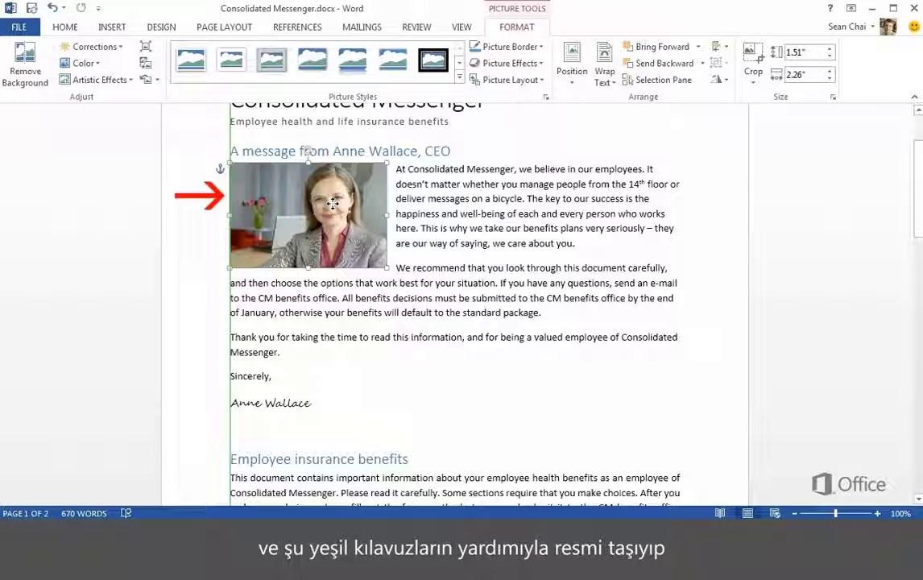
Apply a soft-shadow picture style to the CEO photo and nudge it lower beside the heading
{"action": "left_click_drag", "start_coordinate": [333, 204], "coordinate": [332, 203]}
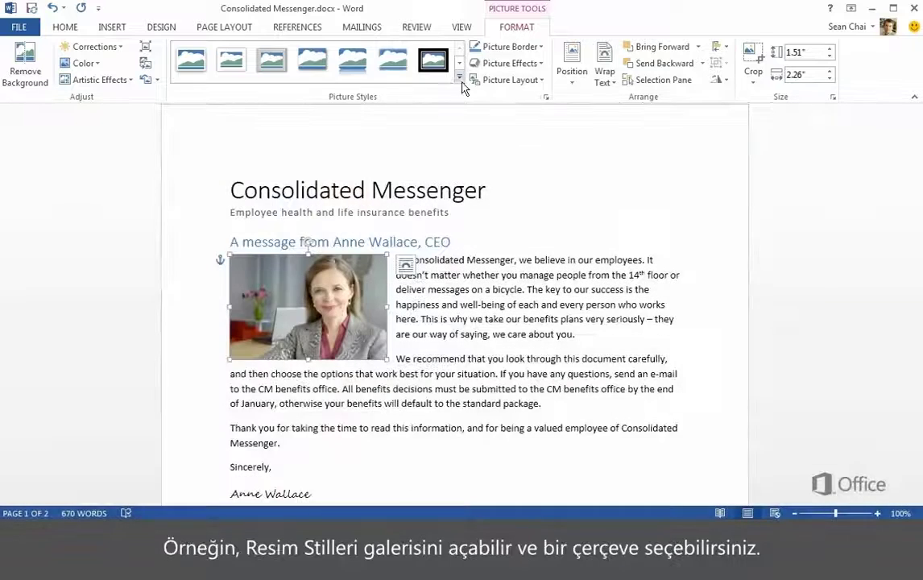
{"action": "left_click", "coordinate": [459, 78]}
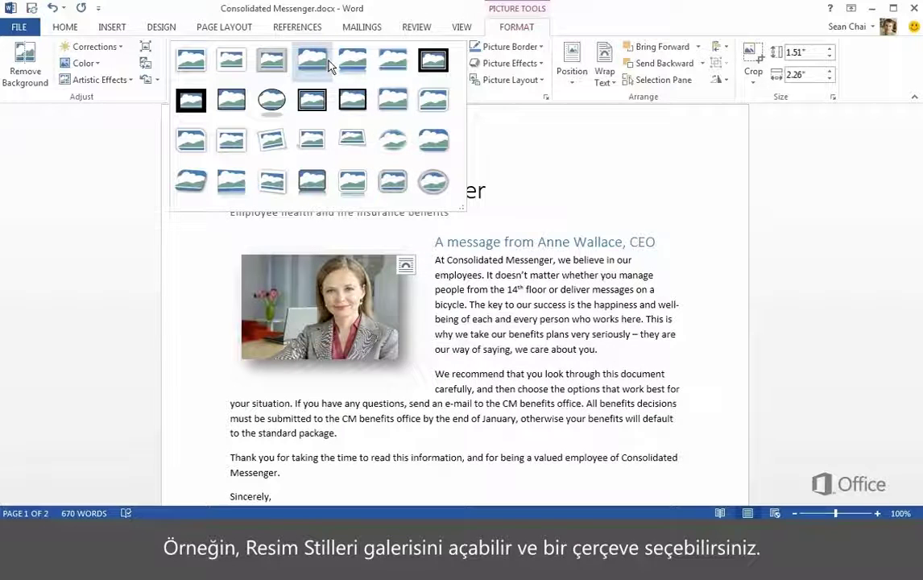
{"action": "left_click", "coordinate": [307, 58]}
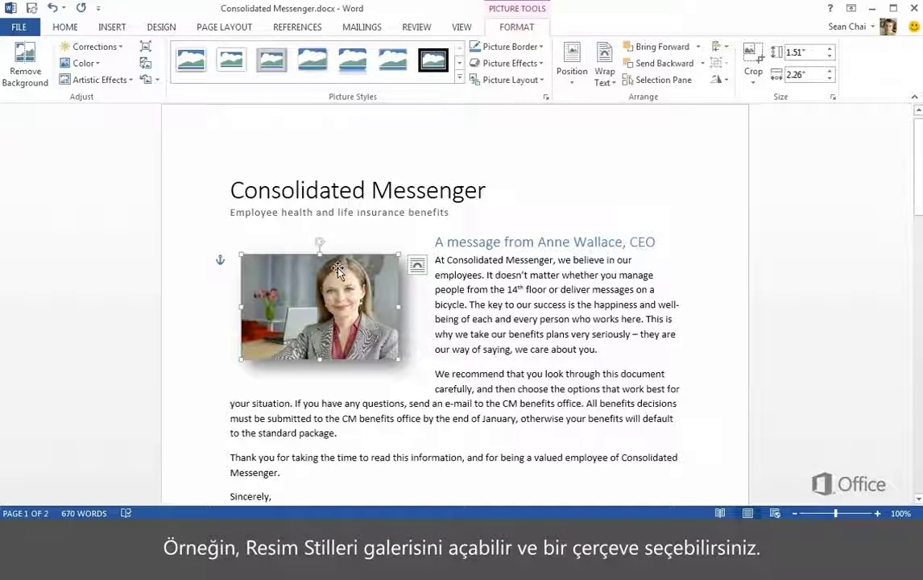
{"action": "left_click_drag", "start_coordinate": [332, 294], "coordinate": [332, 304]}
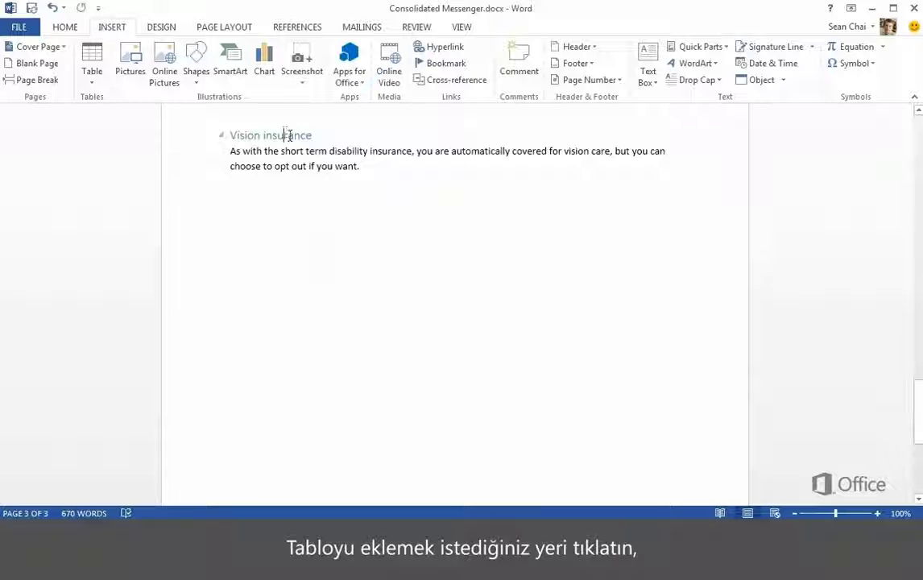
Insert a 3-column by 6-row table below the Vision insurance paragraph
{"action": "left_click", "coordinate": [248, 211]}
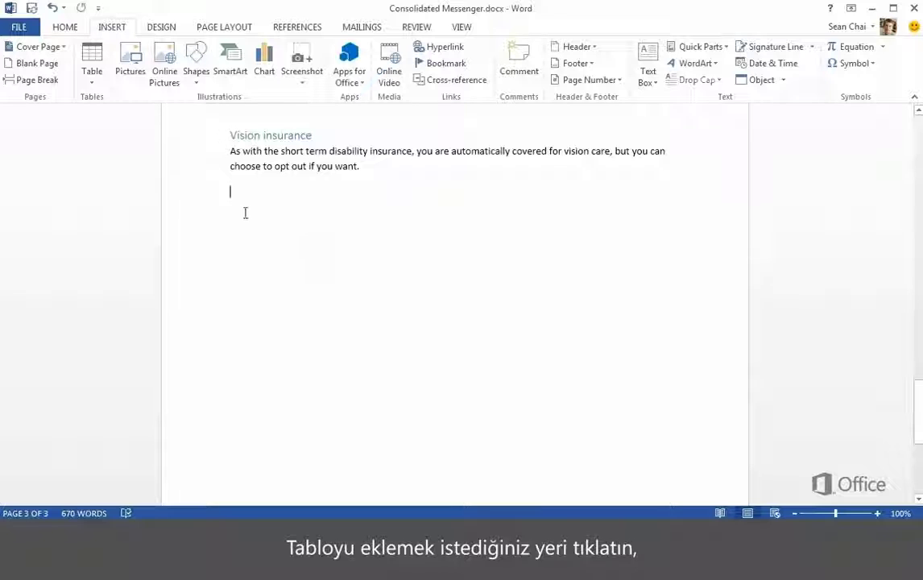
{"action": "left_click", "coordinate": [102, 60]}
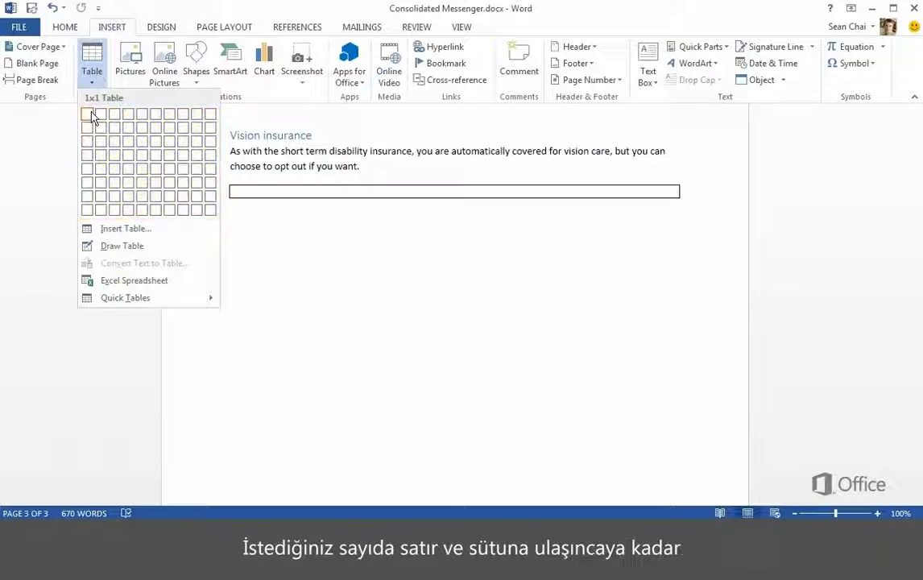
{"action": "left_click", "coordinate": [117, 183]}
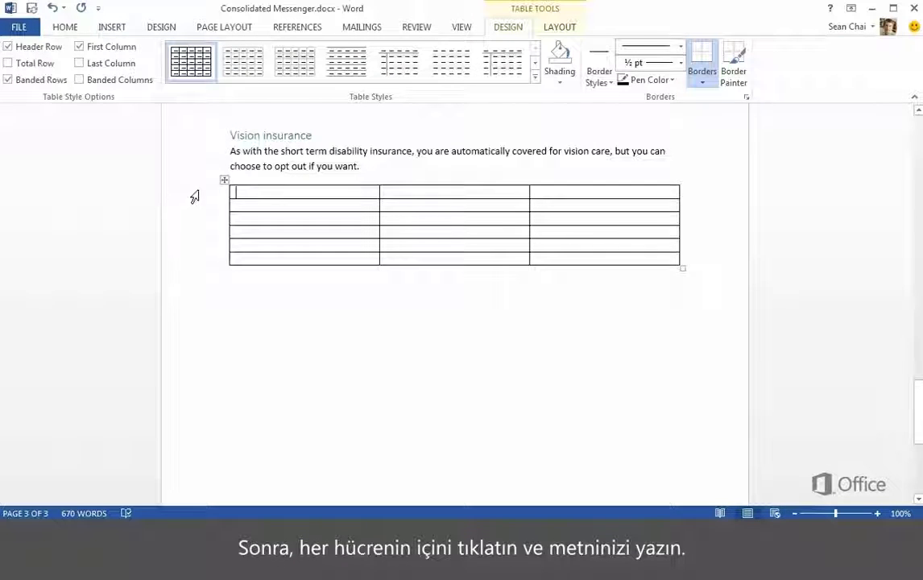
Fill the table with the benefits summary, starting with the 'Benefits at a glance' header
{"action": "type", "text": "Be"}
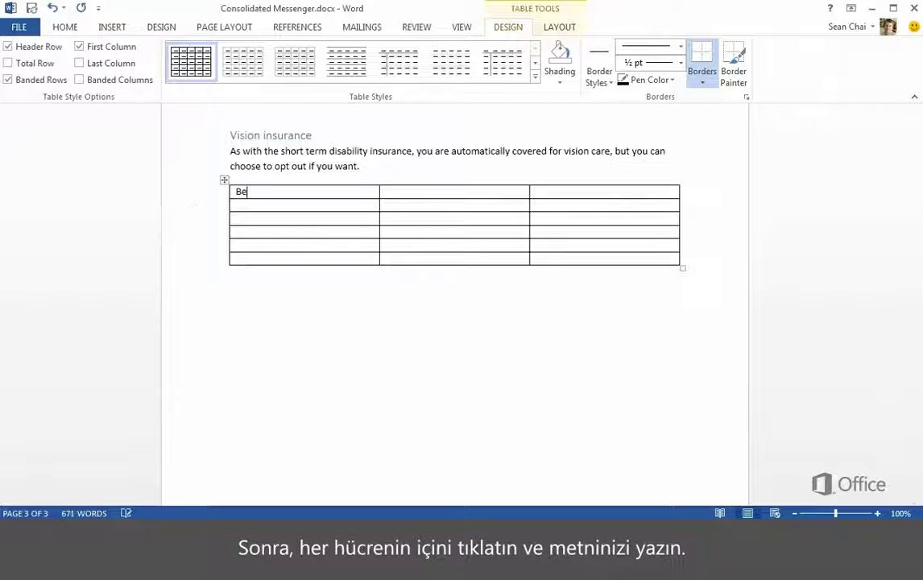
{"action": "type", "text": "nefits at a glance"}
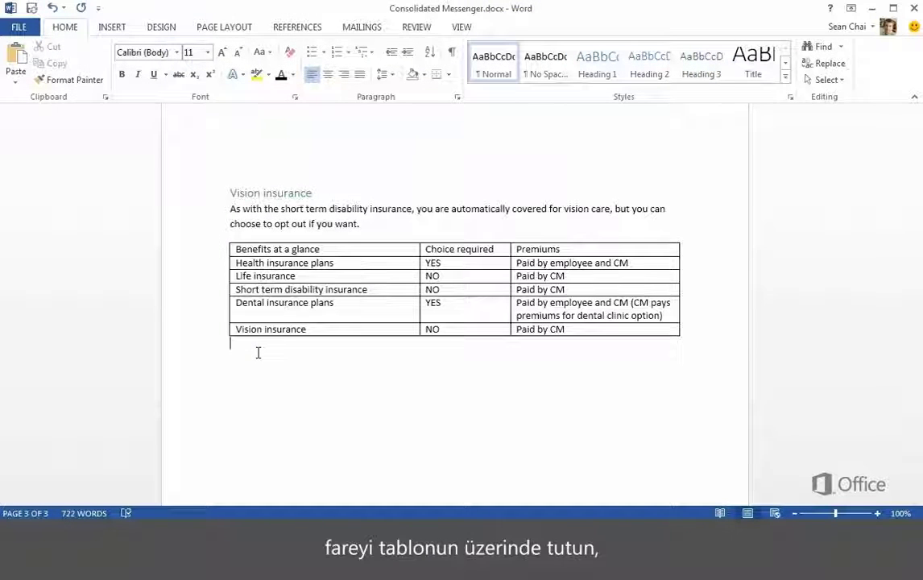
{"action": "mouse_move", "coordinate": [247, 262]}
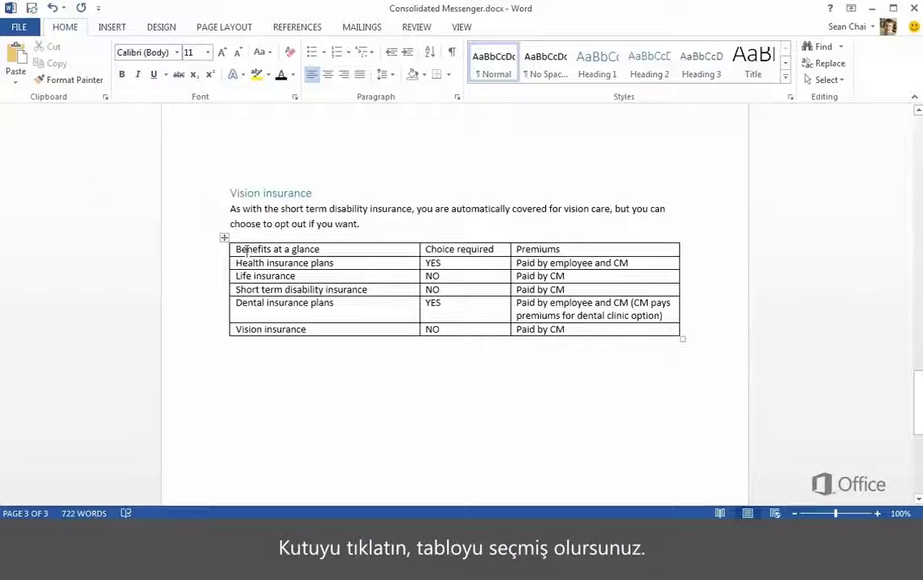
Style the whole benefits table with the blue Grid Table 5 Dark design
{"action": "left_click", "coordinate": [224, 241]}
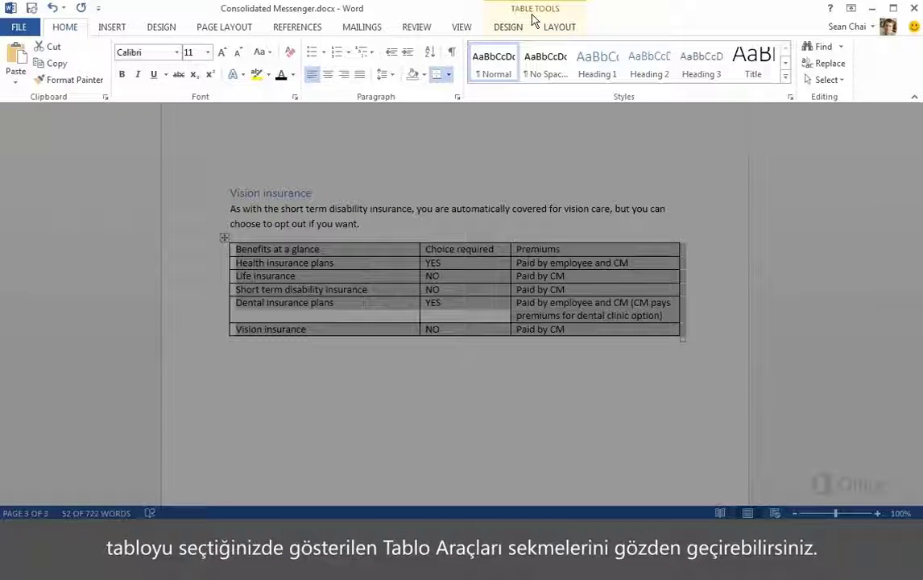
{"action": "left_click", "coordinate": [508, 27]}
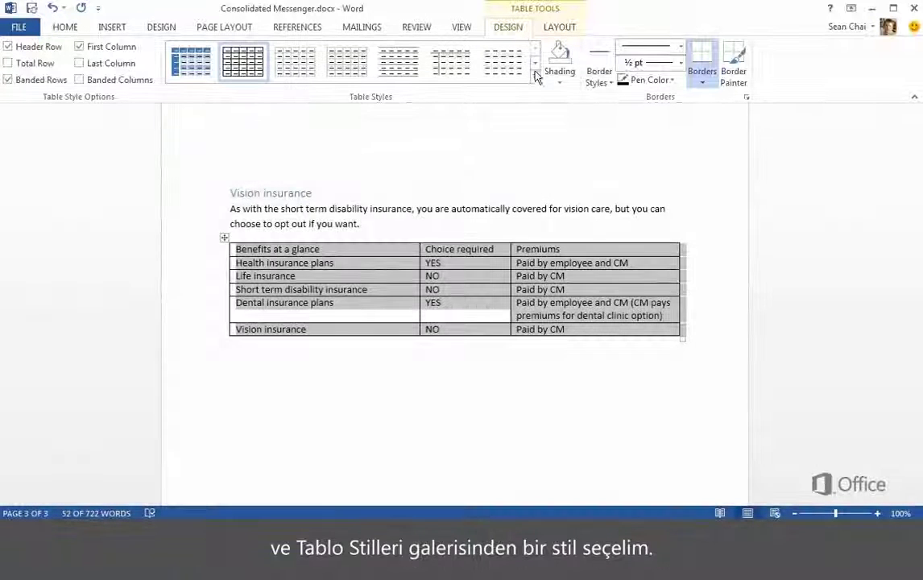
{"action": "left_click", "coordinate": [534, 77]}
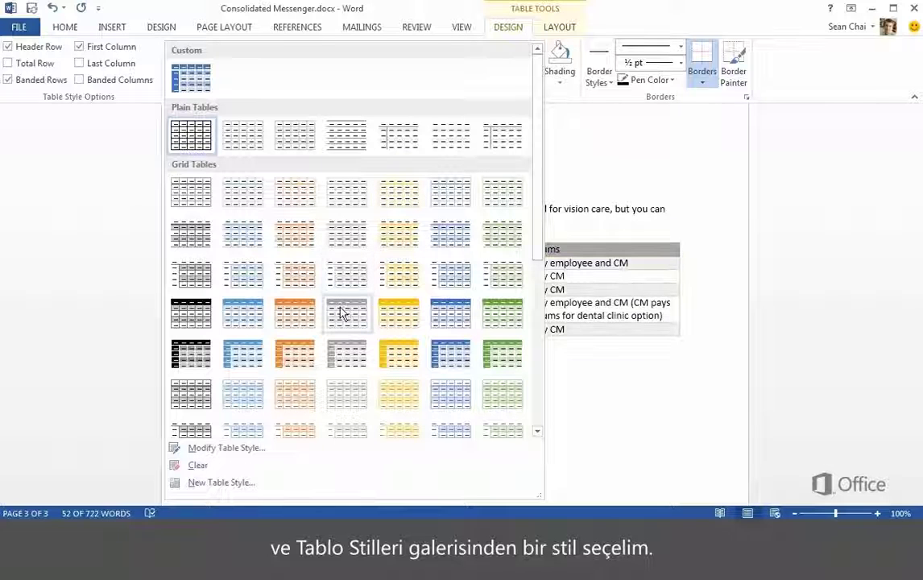
{"action": "left_click", "coordinate": [237, 353]}
{"action": "left_click", "coordinate": [237, 351]}
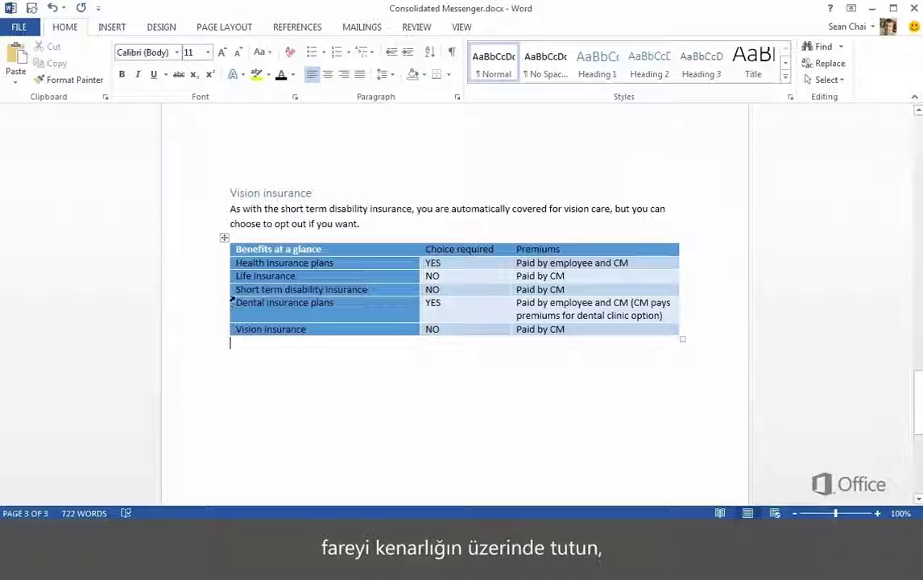
{"action": "mouse_move", "coordinate": [228, 295]}
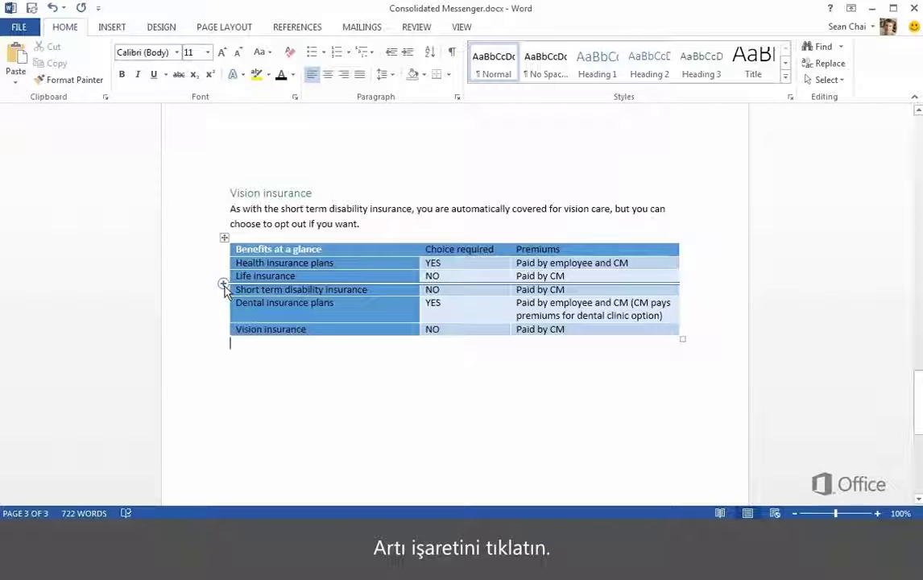
Add a blank row above Short term disability insurance and a blank column before Choice required
{"action": "left_click", "coordinate": [223, 285]}
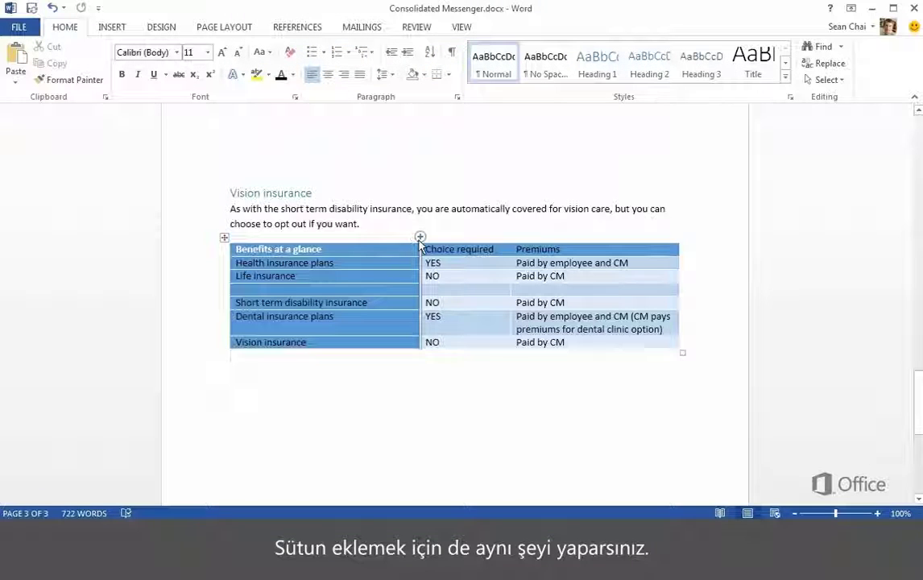
{"action": "left_click", "coordinate": [420, 237]}
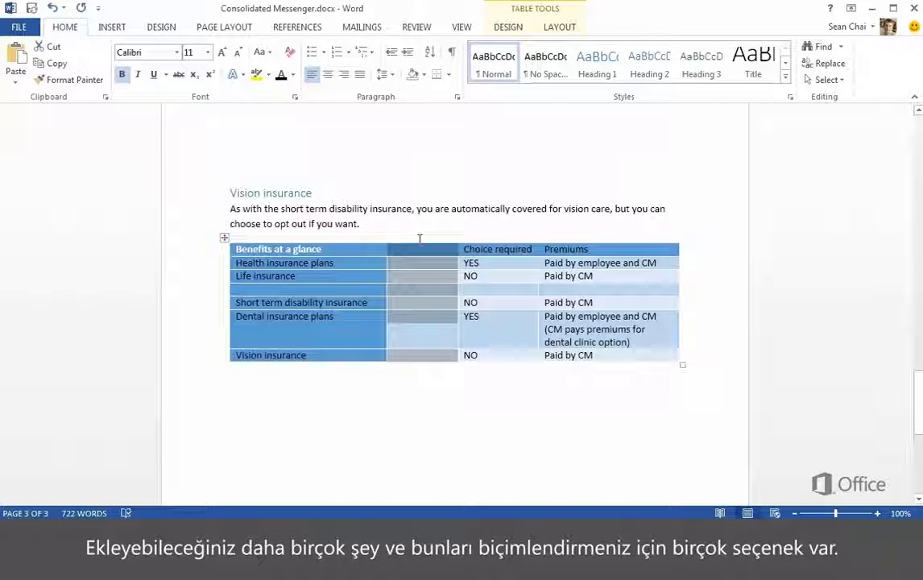